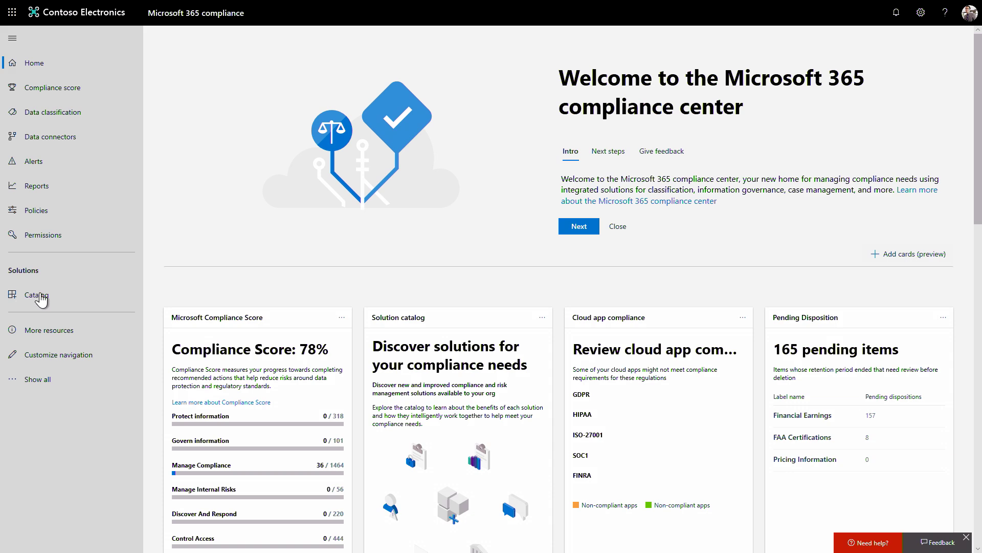
# - Add Information governance from the Catalog to the left navigation and open it
pyautogui.click(41, 299)
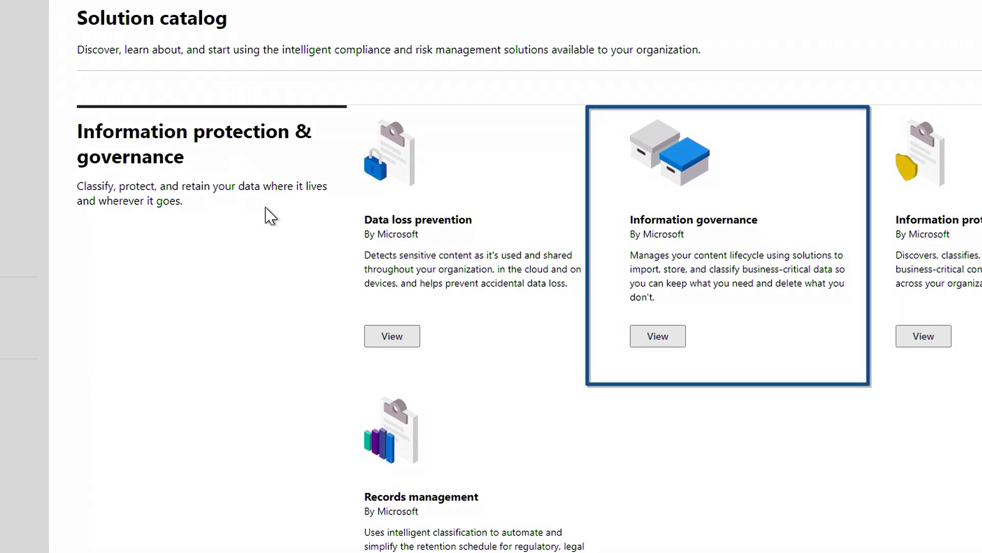
pyautogui.click(653, 342)
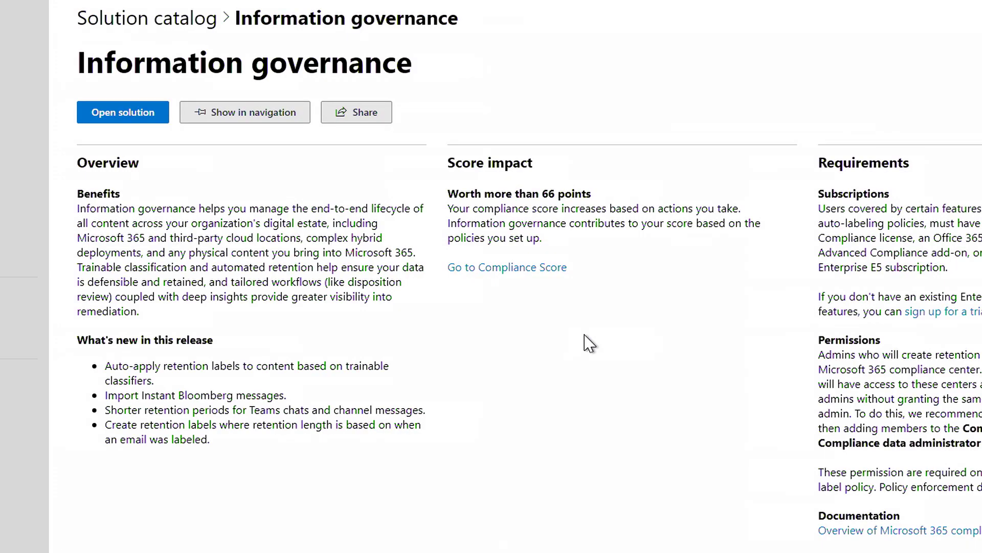
pyautogui.click(254, 111)
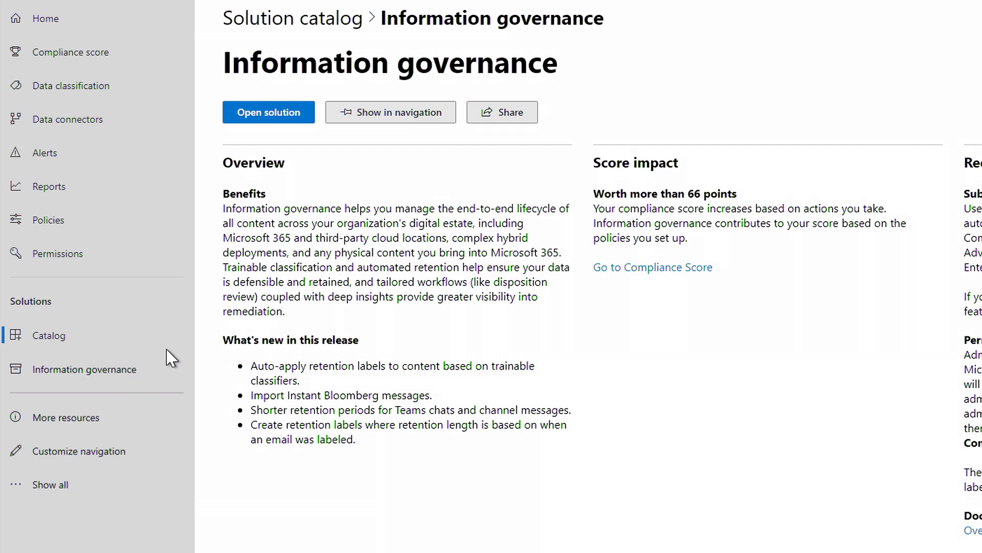
pyautogui.click(271, 113)
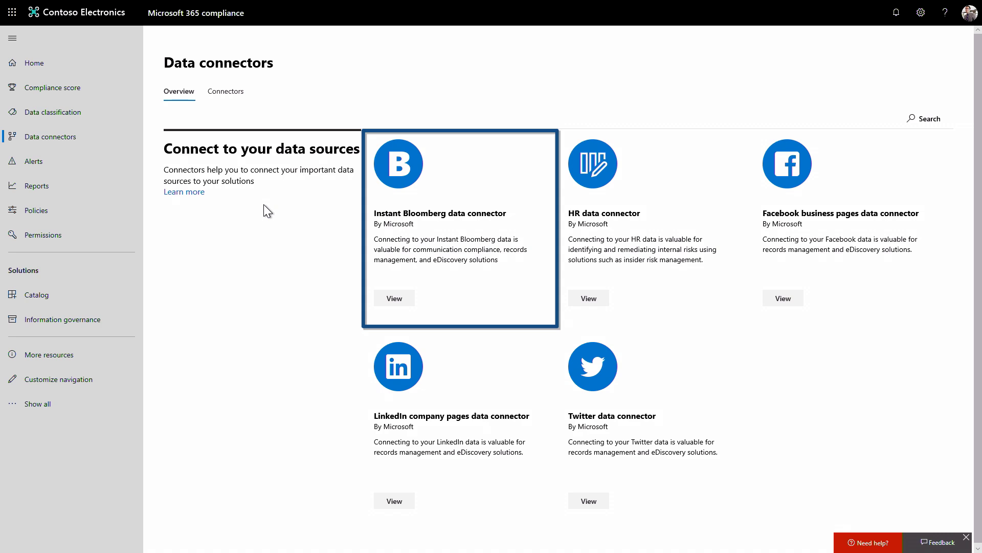
# - List the configured connectors, showing two connected Instant Bloomberg connectors
pyautogui.click(227, 93)
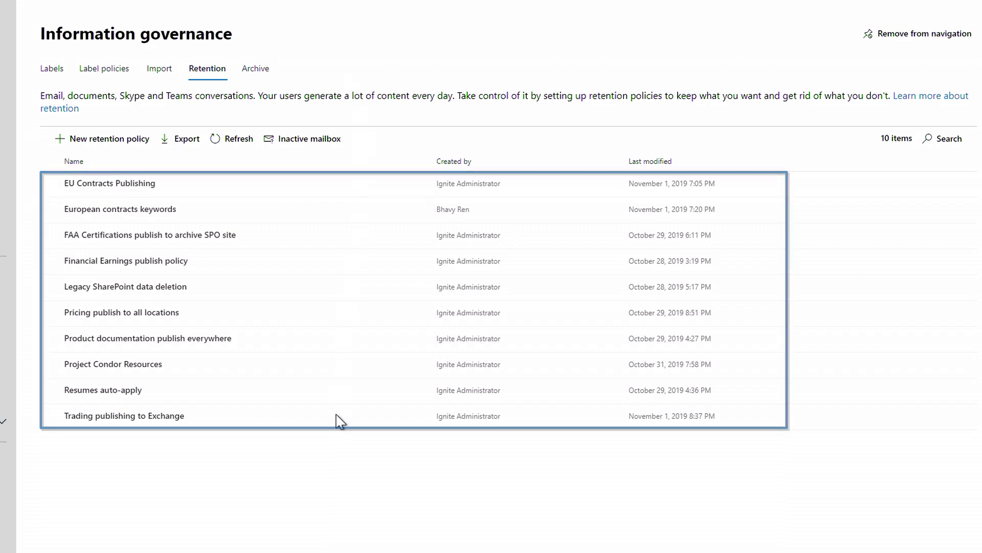
# - Start policy 'General business documentation deletion' with pasted description, advancing past retention settings to locations
pyautogui.click(117, 143)
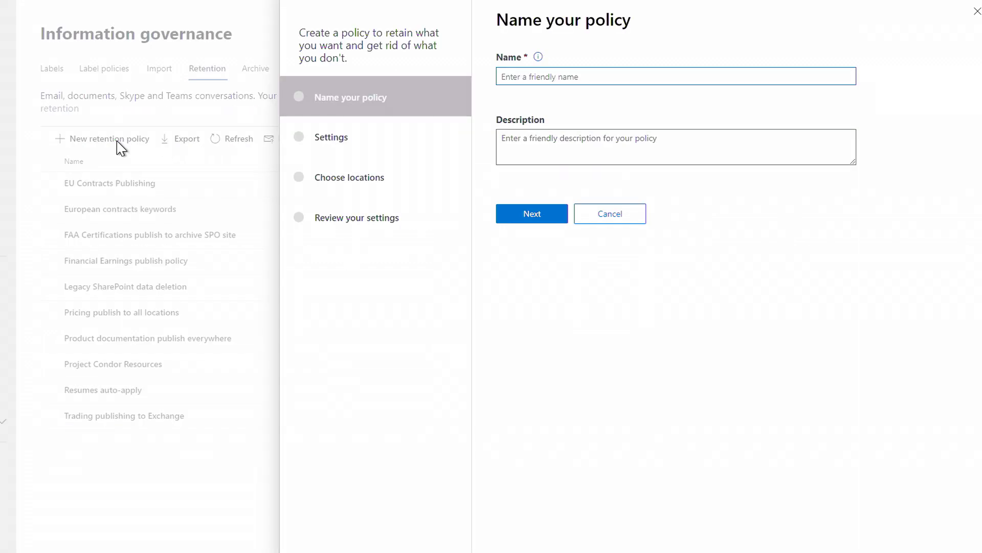
pyautogui.write('General business documentation deletion')
pyautogui.click(501, 148)
pyautogui.write('This policy deletes general business data older than 5 years since it was modified from all services.')
pyautogui.click(506, 215)
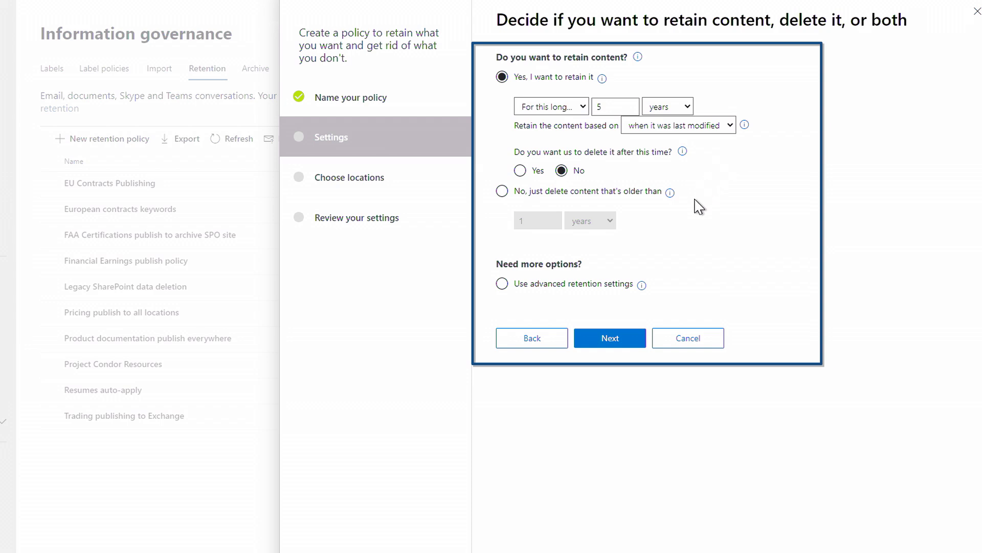
pyautogui.click(624, 340)
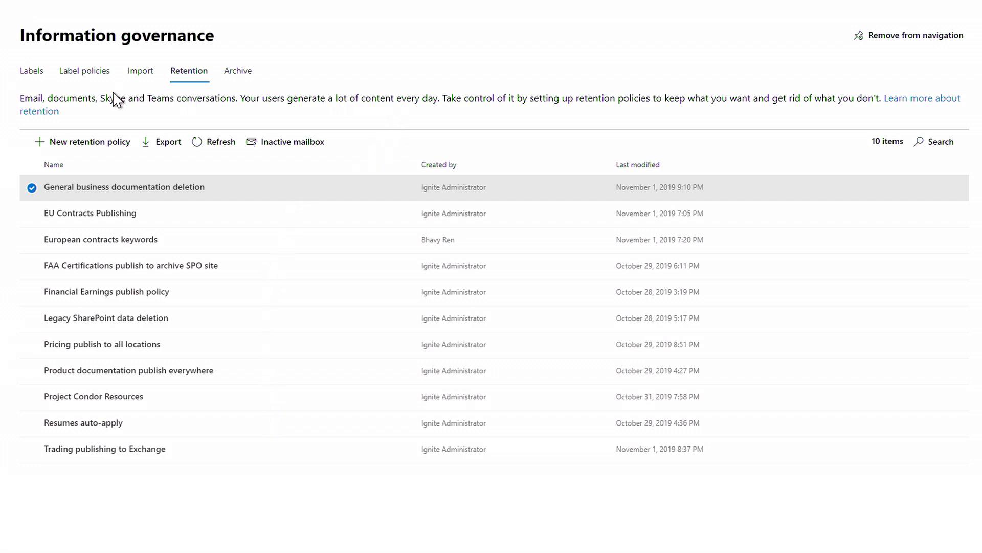
# - Create label 'Project Orlando': retain 7 years based on creation date, then delete
pyautogui.click(32, 69)
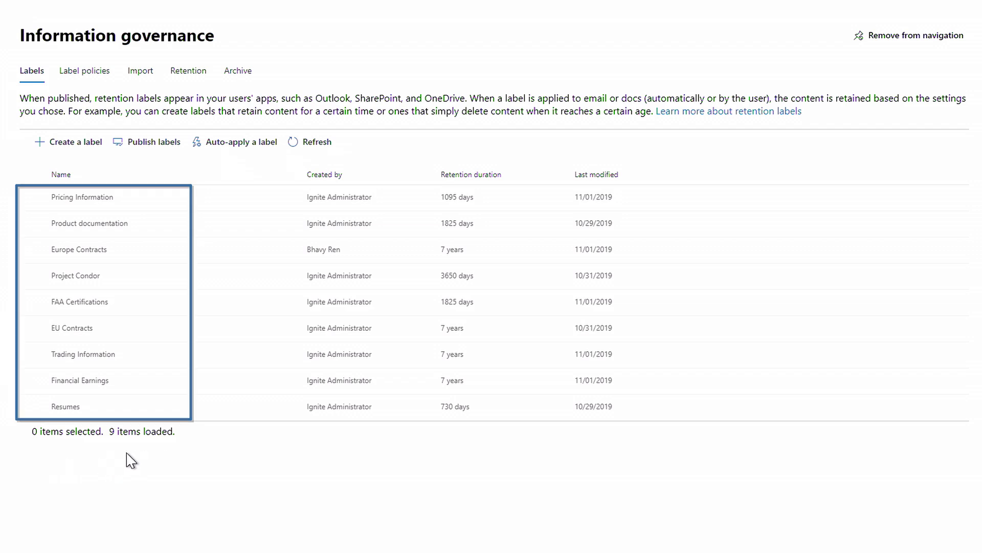
pyautogui.click(79, 144)
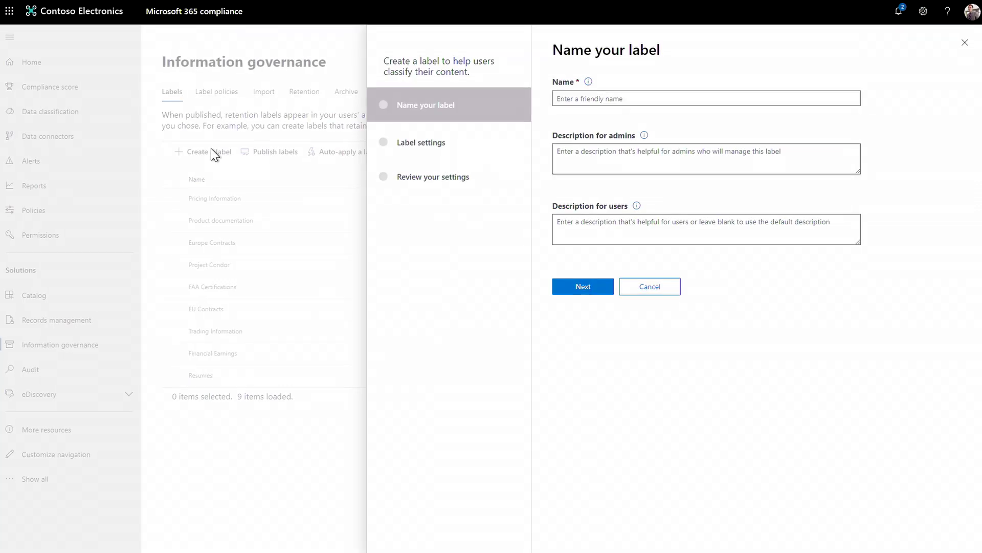
pyautogui.click(565, 98)
pyautogui.write('Project Orlando')
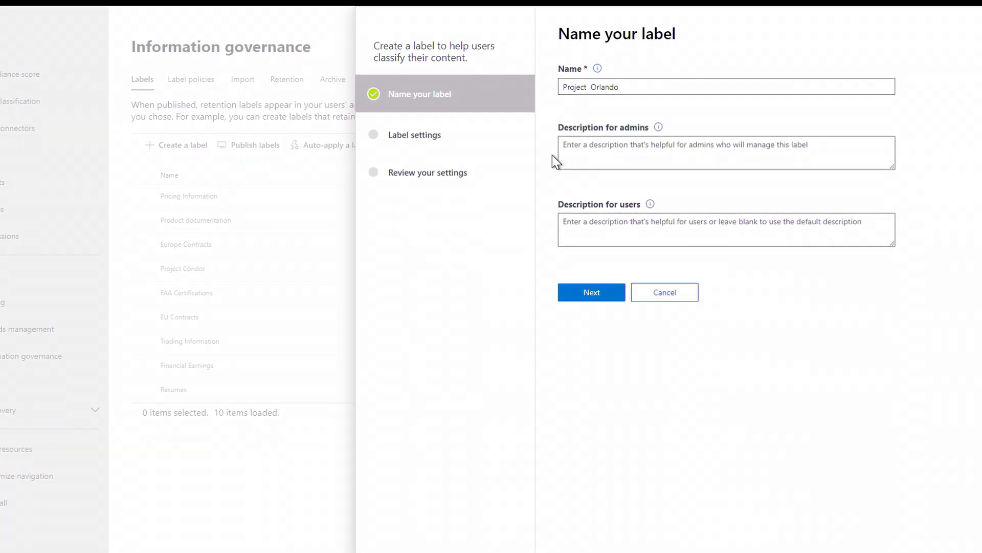
pyautogui.click(586, 292)
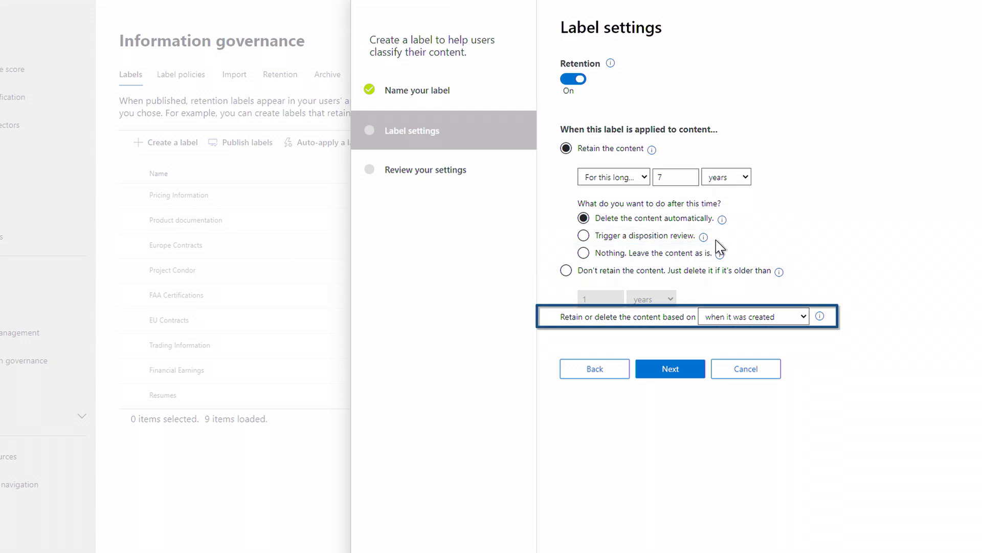
pyautogui.click(803, 317)
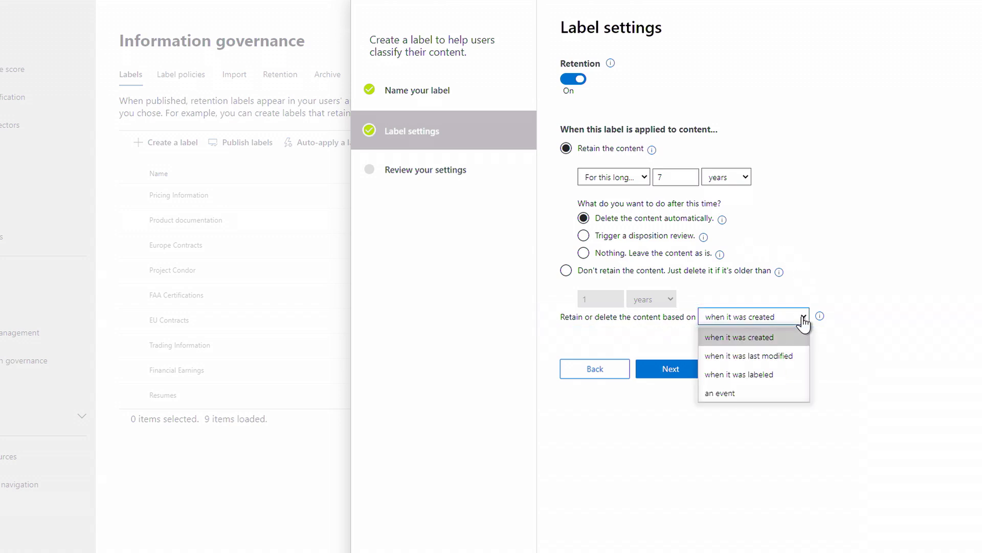
pyautogui.click(775, 338)
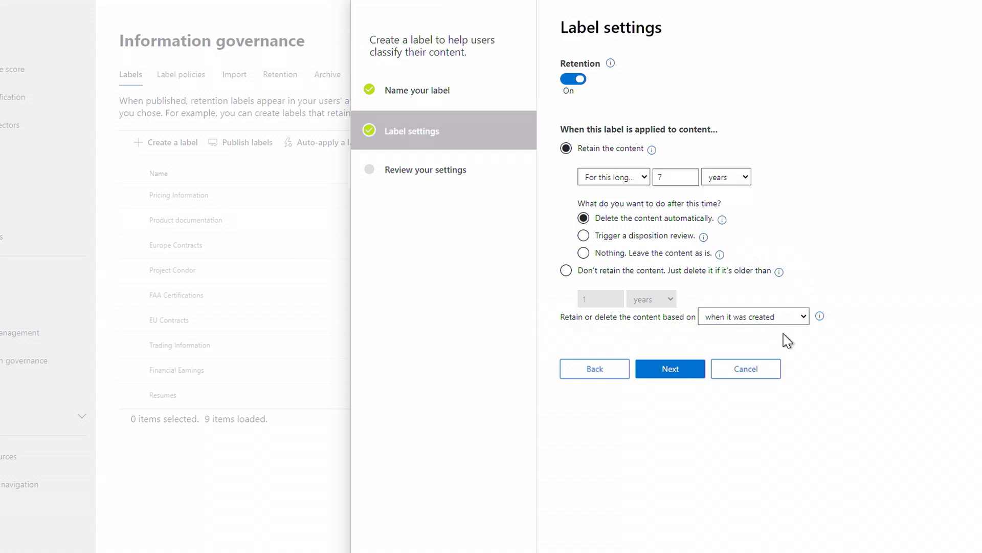
pyautogui.click(697, 369)
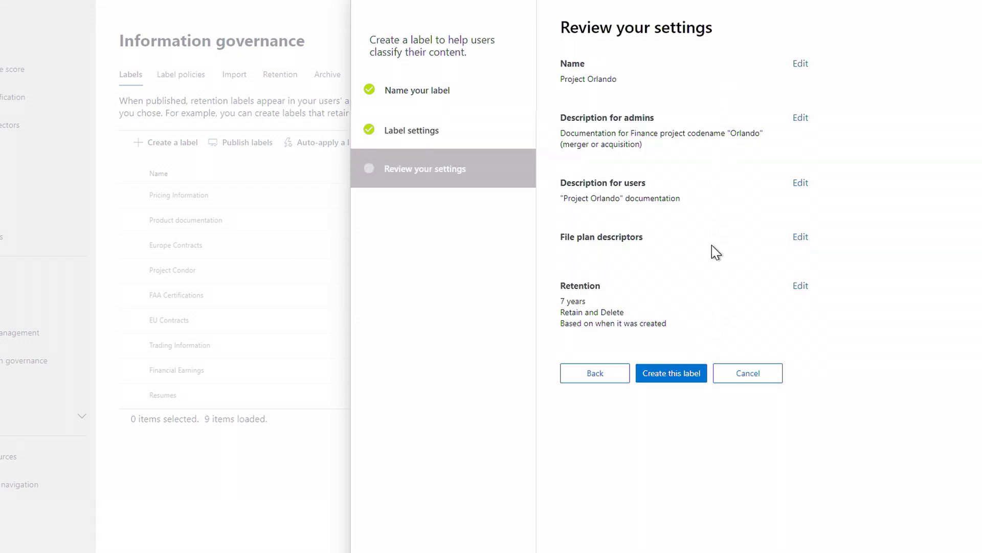
pyautogui.click(671, 373)
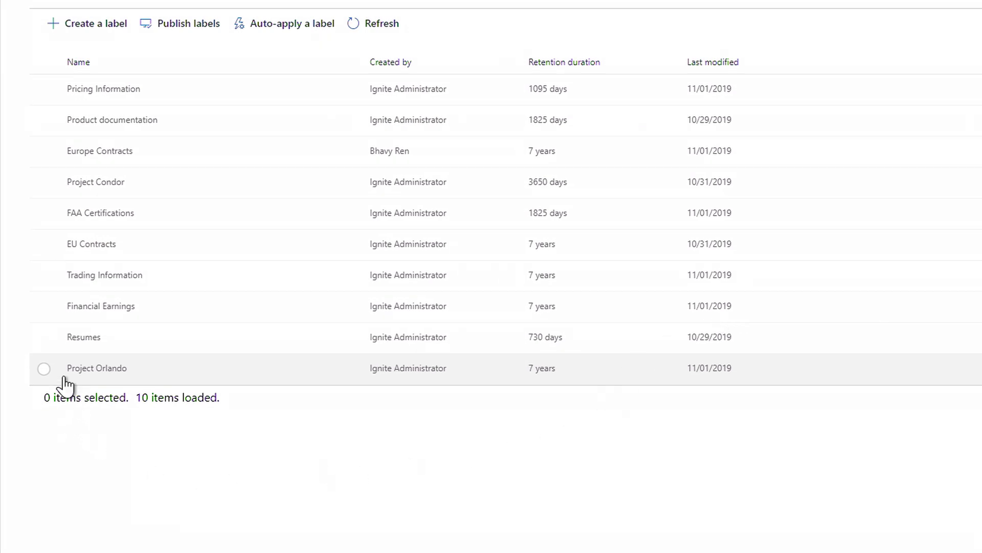
# - Begin auto-applying Project Orlando via a trainable classifier, then leave to create a new classifier
pyautogui.click(99, 379)
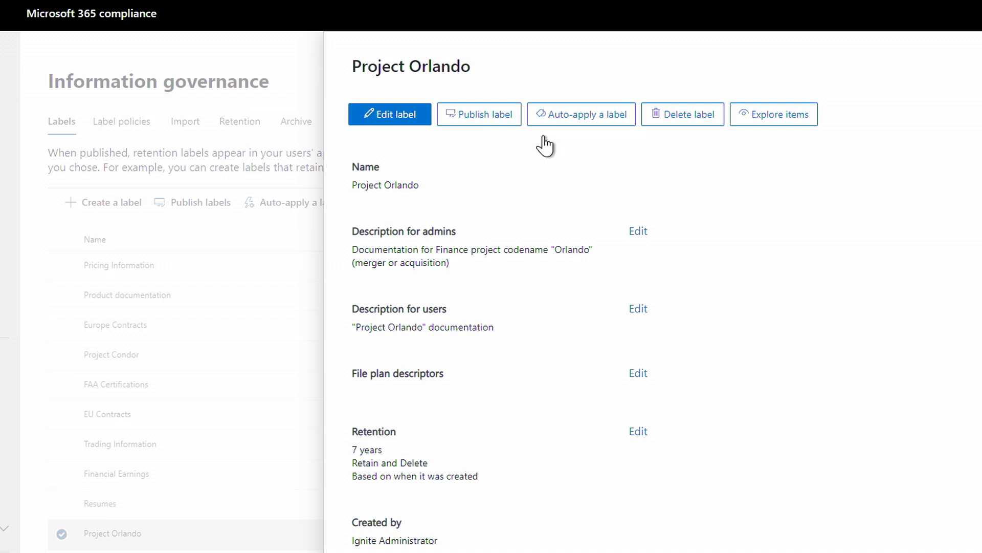
pyautogui.click(565, 121)
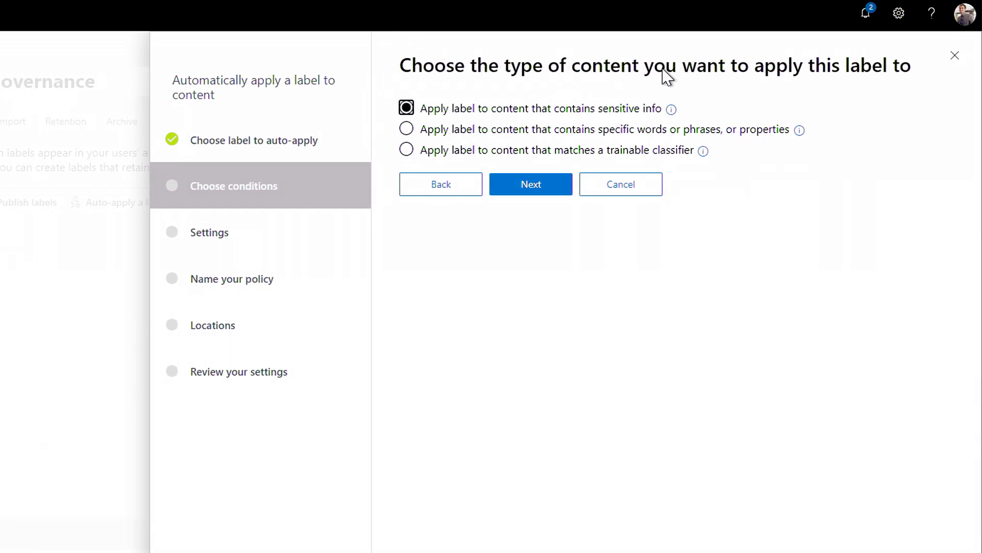
pyautogui.click(688, 111)
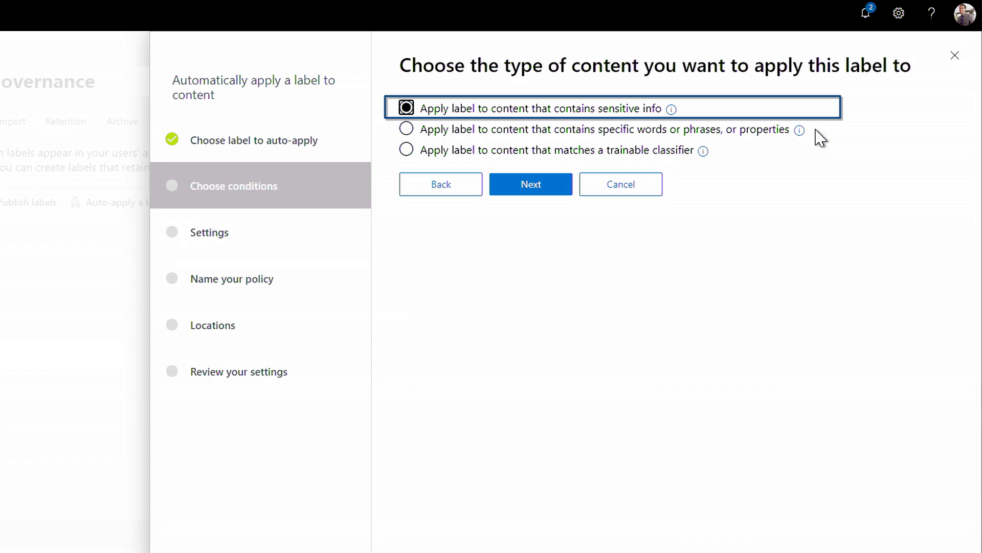
pyautogui.click(817, 131)
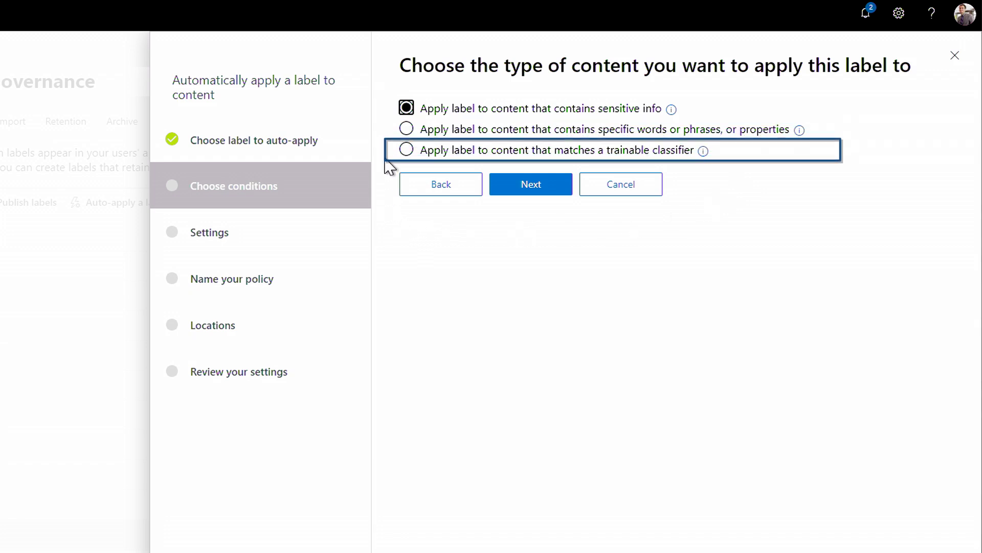
pyautogui.click(407, 150)
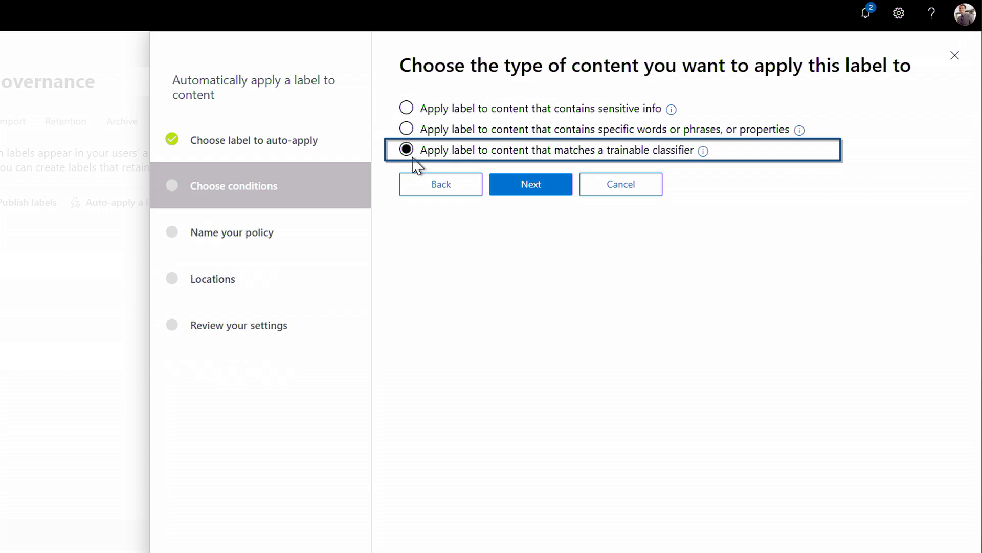
pyautogui.click(513, 187)
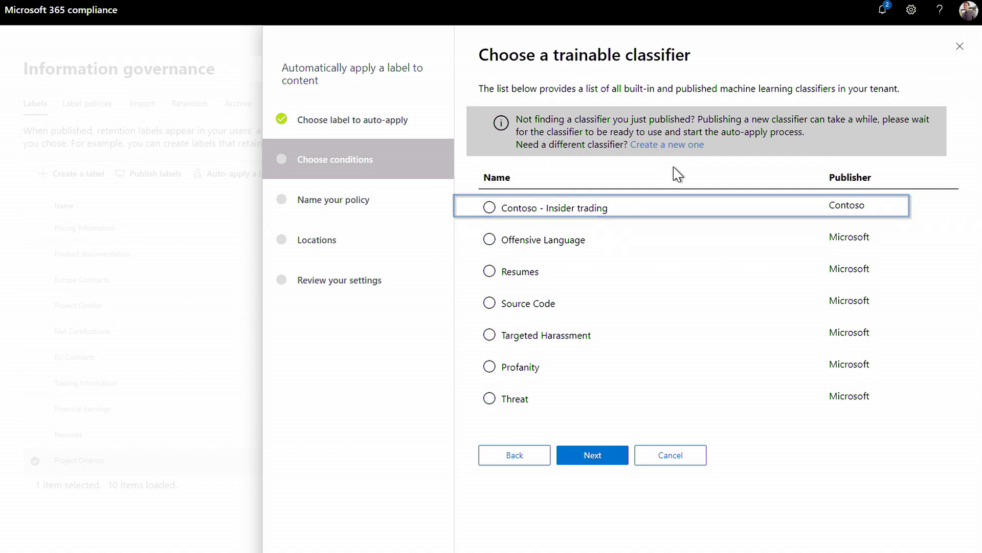
pyautogui.click(675, 146)
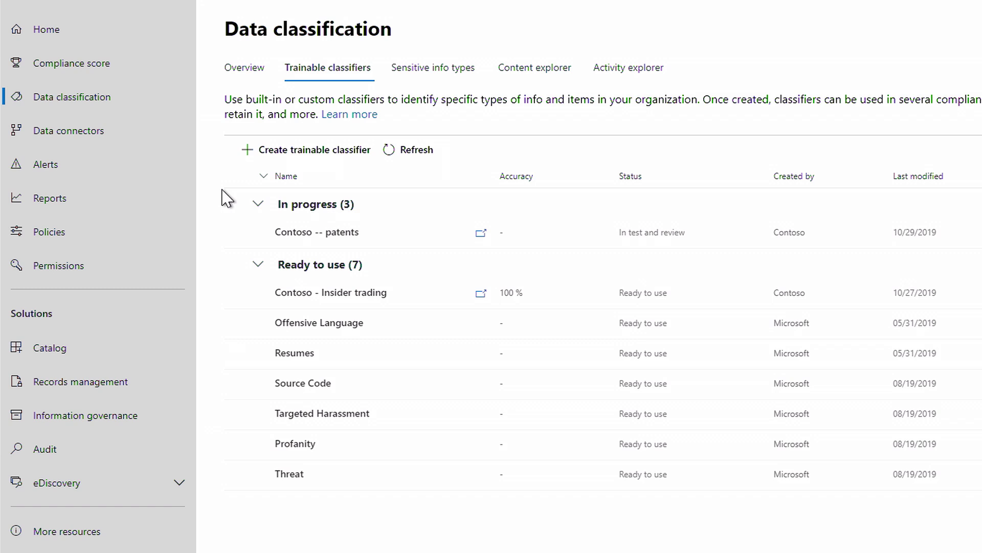
# - Name the classifier 'Contoso - Contracts' and seed it from EULegal's Documents/Archived Contracts folder
pyautogui.click(252, 152)
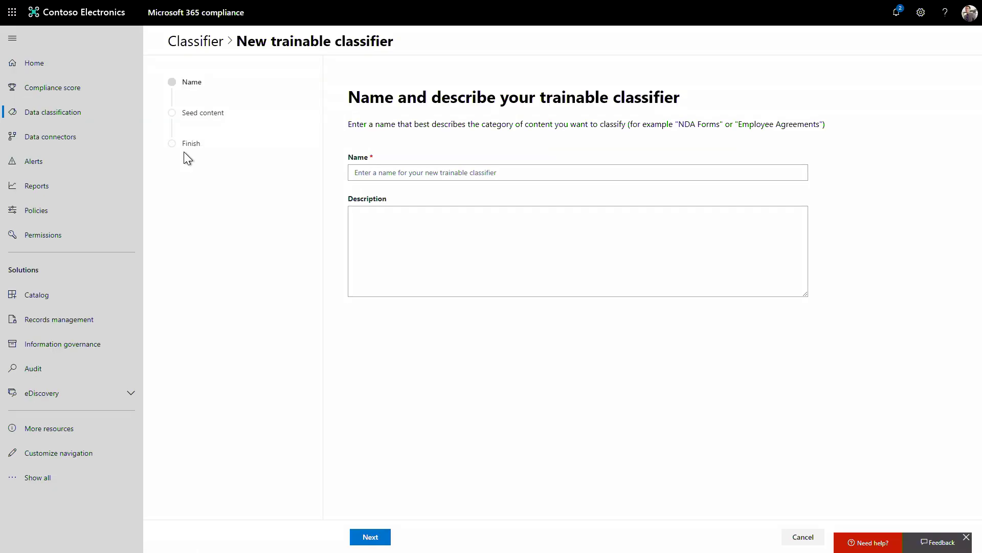
pyautogui.click(353, 174)
pyautogui.write('Contoso - Contracts')
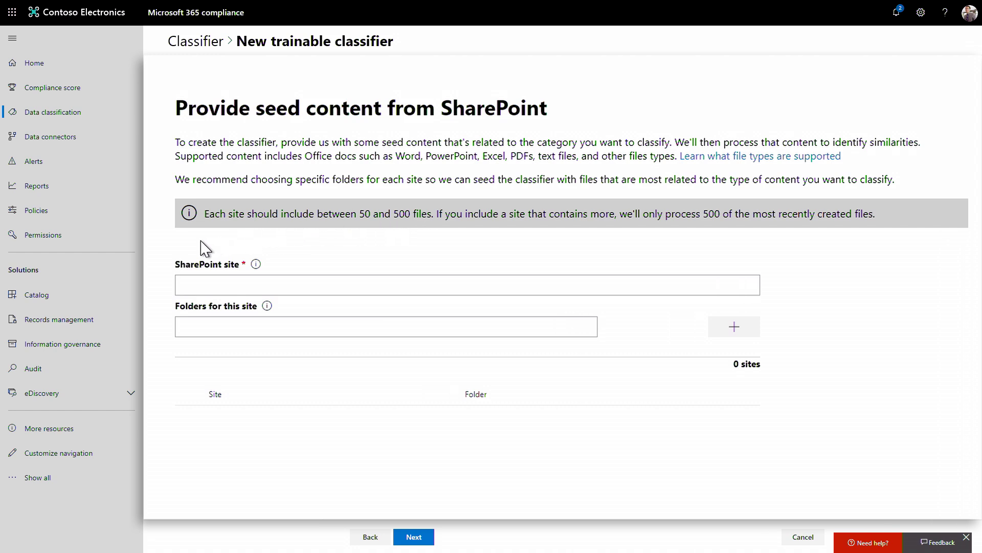
pyautogui.click(179, 288)
pyautogui.write('https://scignite19.sharepoint.com/sites/EULegal/')
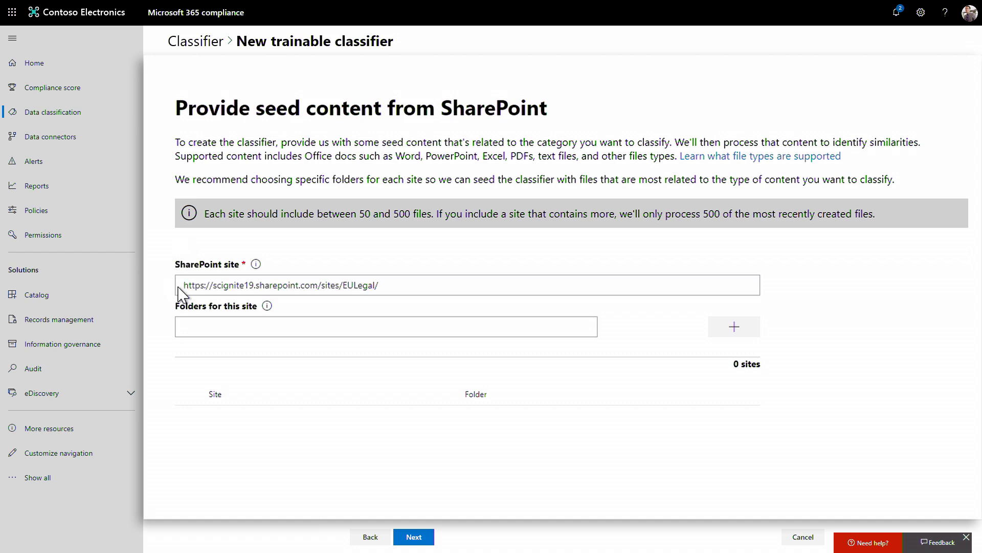
pyautogui.click(181, 326)
pyautogui.write('Documents/Archived Contracts')
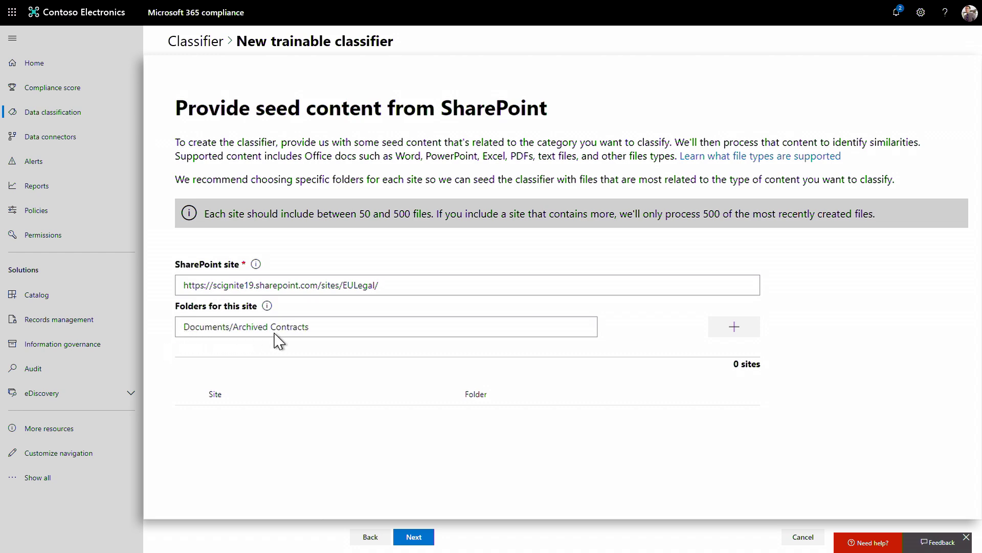
pyautogui.click(728, 326)
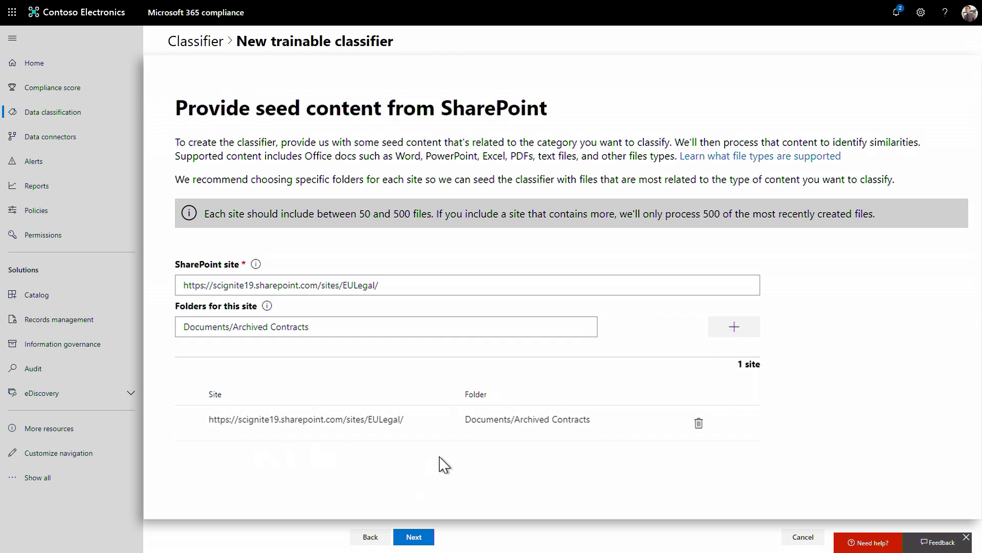
pyautogui.click(414, 536)
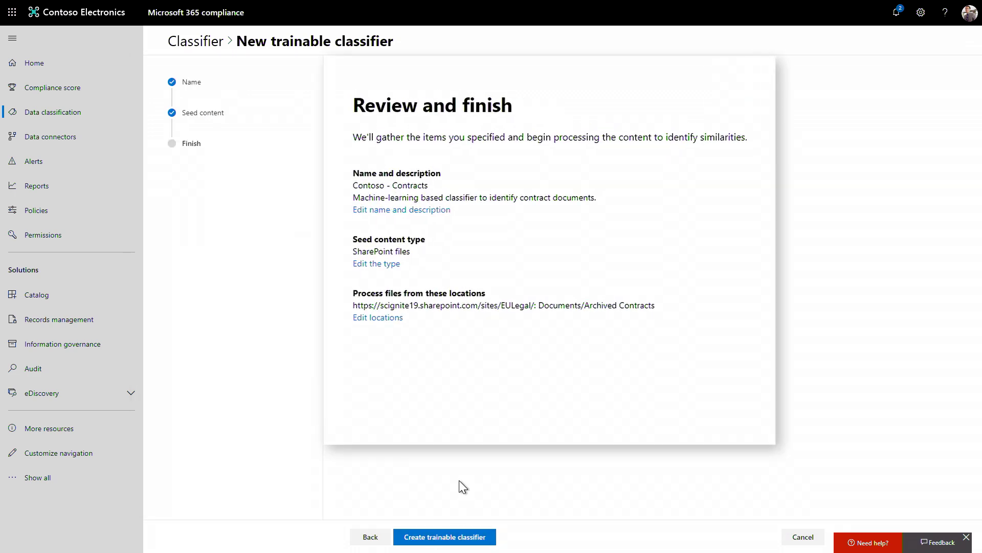
# - Create the Contoso - Contracts trainable classifier from the Review and finish page
pyautogui.click(456, 537)
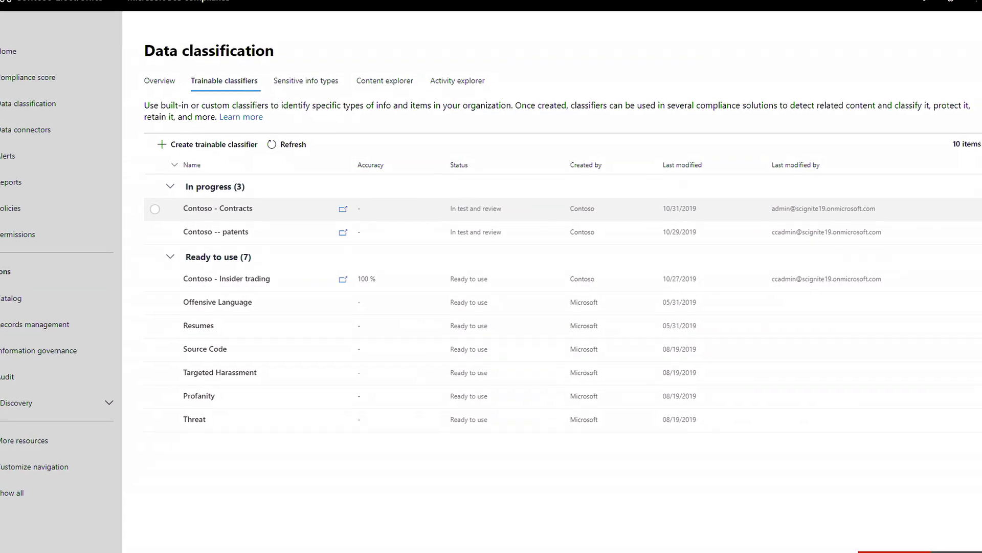
# - Confirm the Ireland-Dunsany test item as relevant and publish Contoso - Contracts at 99.6% accuracy
pyautogui.click(215, 208)
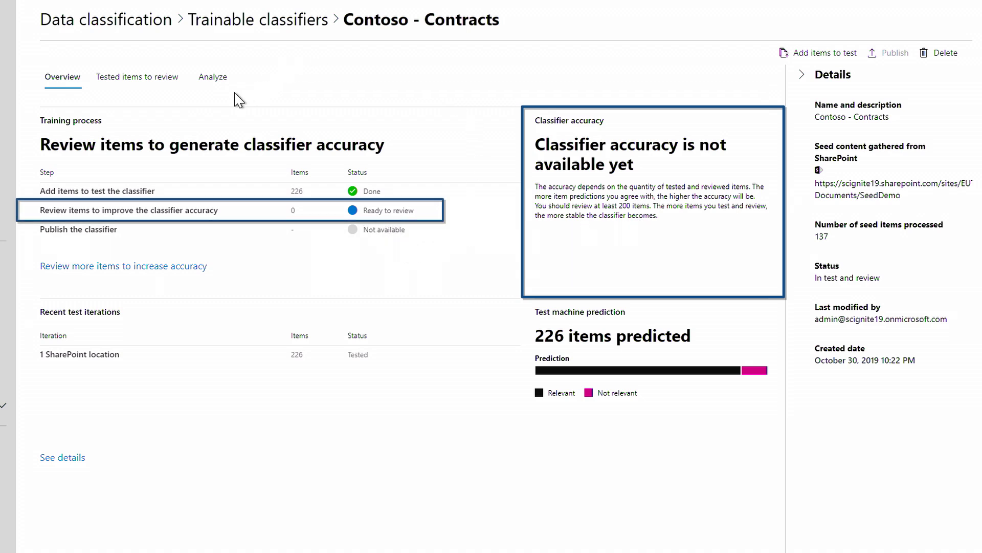
pyautogui.click(150, 82)
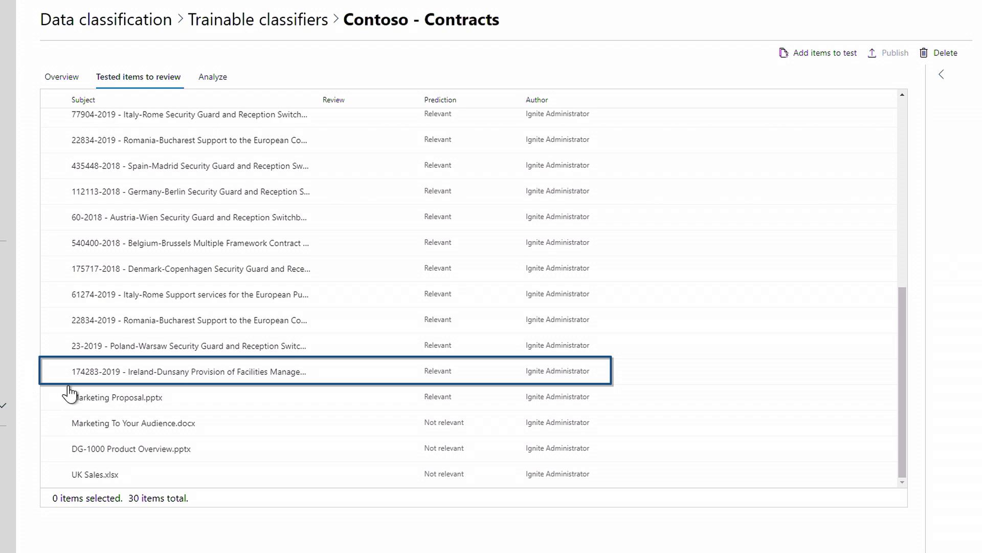
pyautogui.click(106, 378)
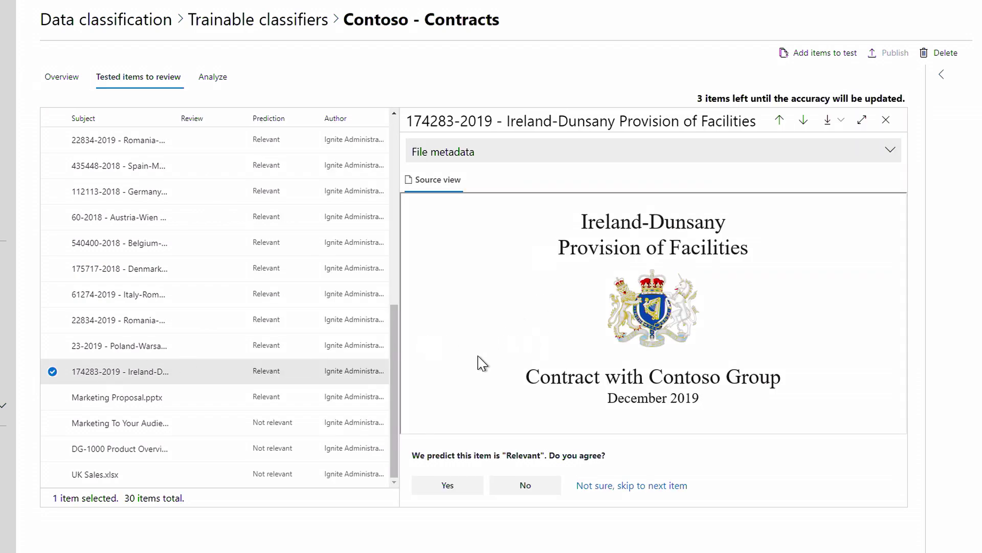
pyautogui.click(450, 494)
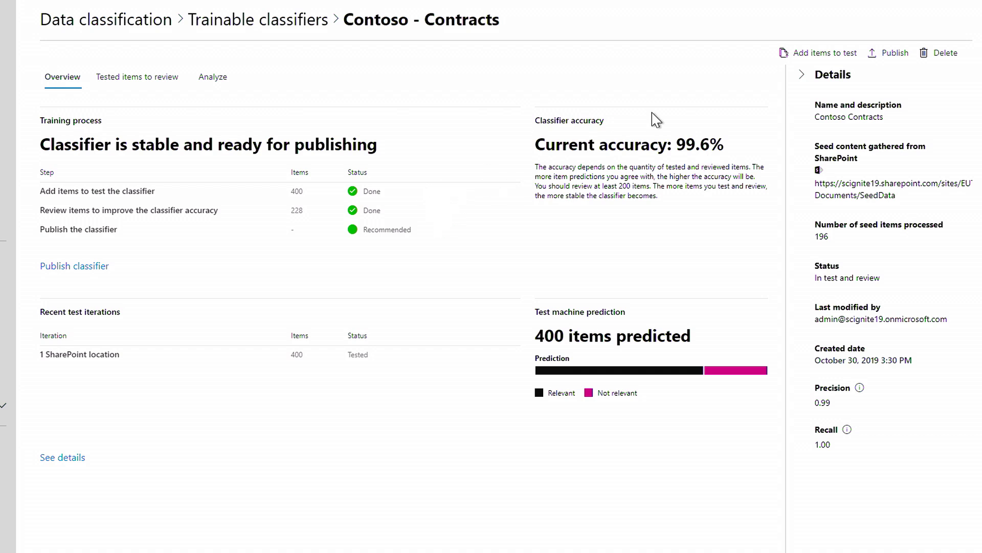
pyautogui.click(874, 54)
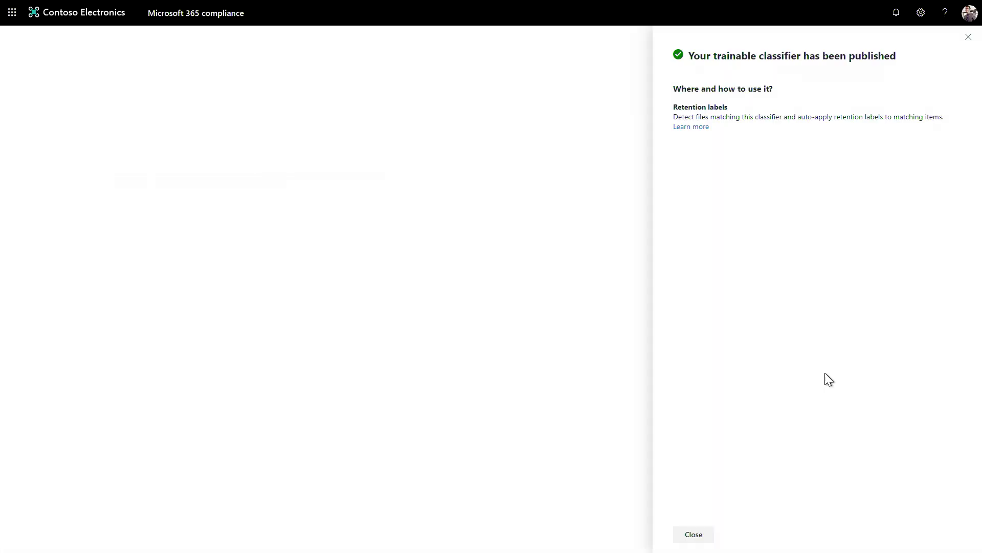
pyautogui.click(701, 533)
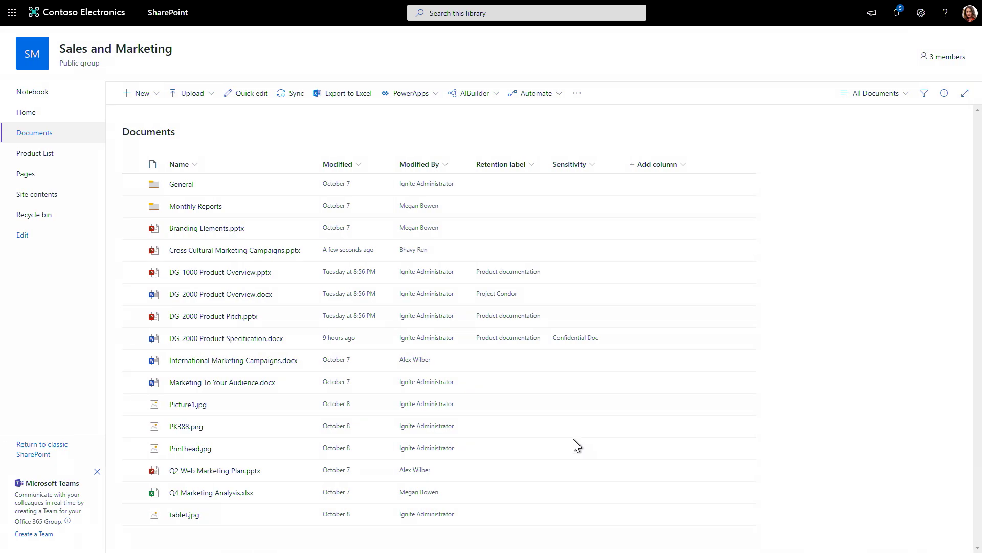
# - Upload Contract Notice.docx into the Sales and Marketing Documents library
pyautogui.click(190, 94)
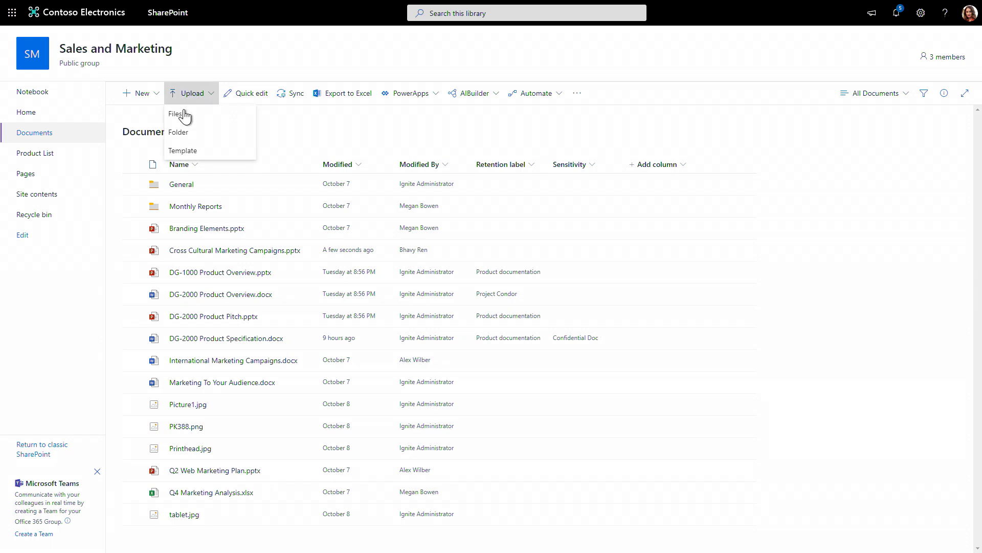
pyautogui.click(184, 114)
pyautogui.click(401, 260)
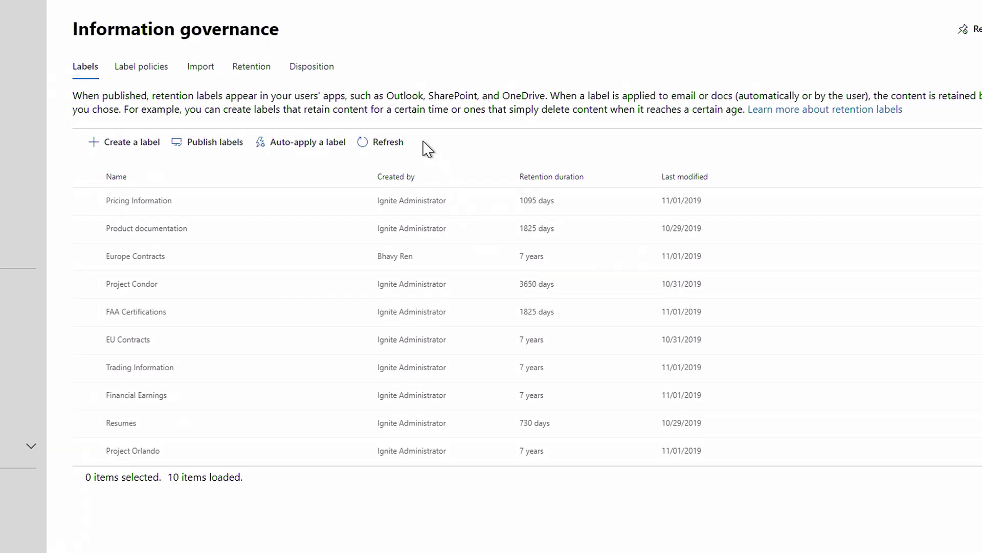
pyautogui.click(314, 68)
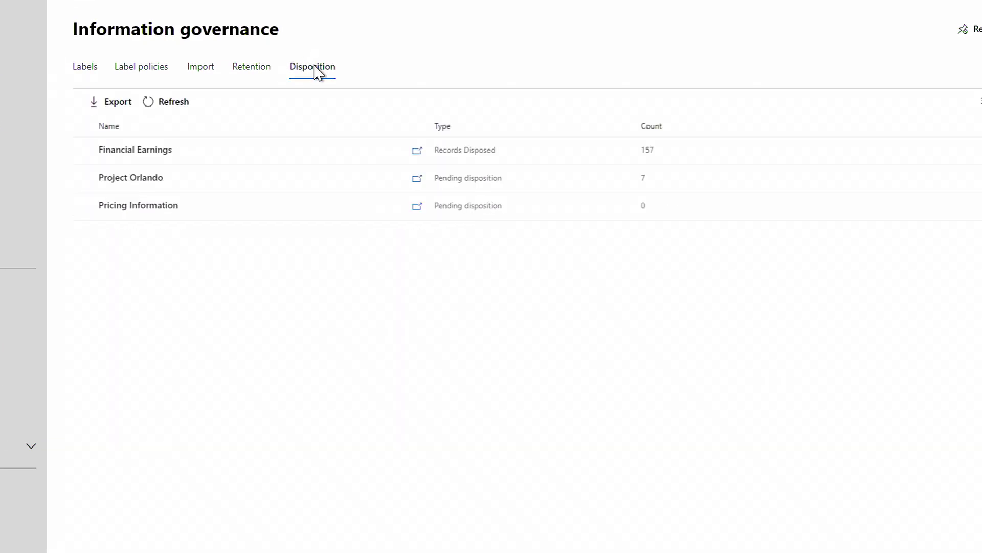
pyautogui.click(148, 177)
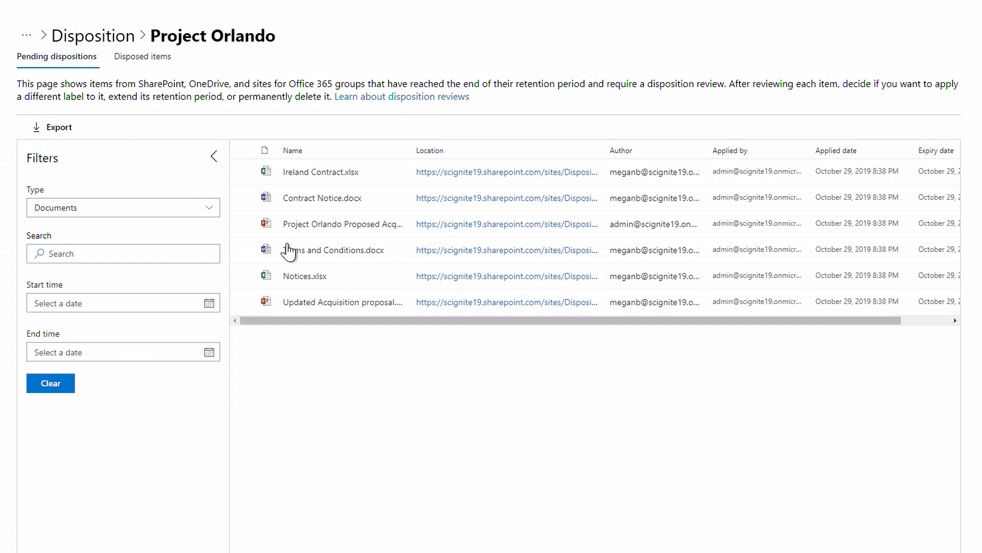
pyautogui.click(309, 254)
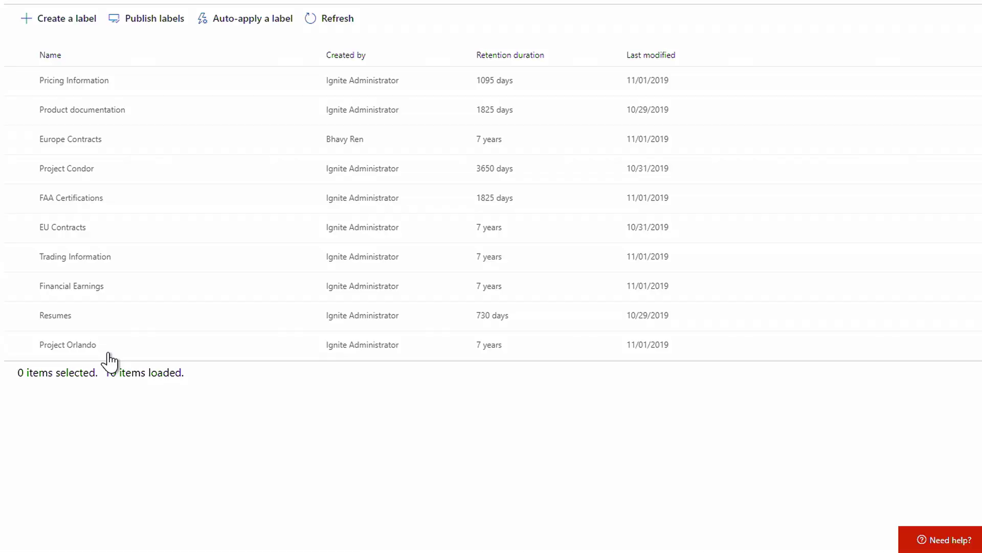
# - Open Project Orlando's Activity explorer view showing its 26 label applied and removed events
pyautogui.click(110, 359)
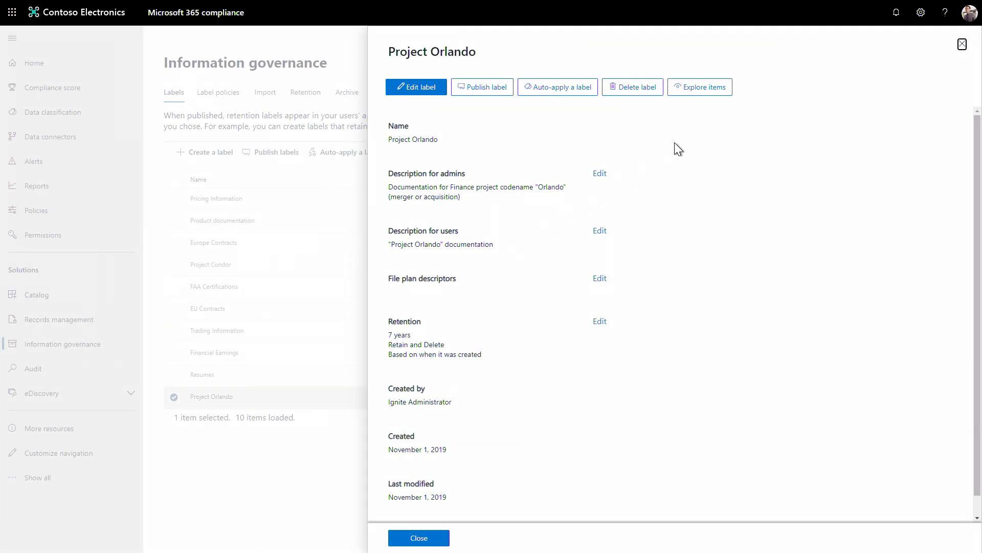
pyautogui.click(710, 91)
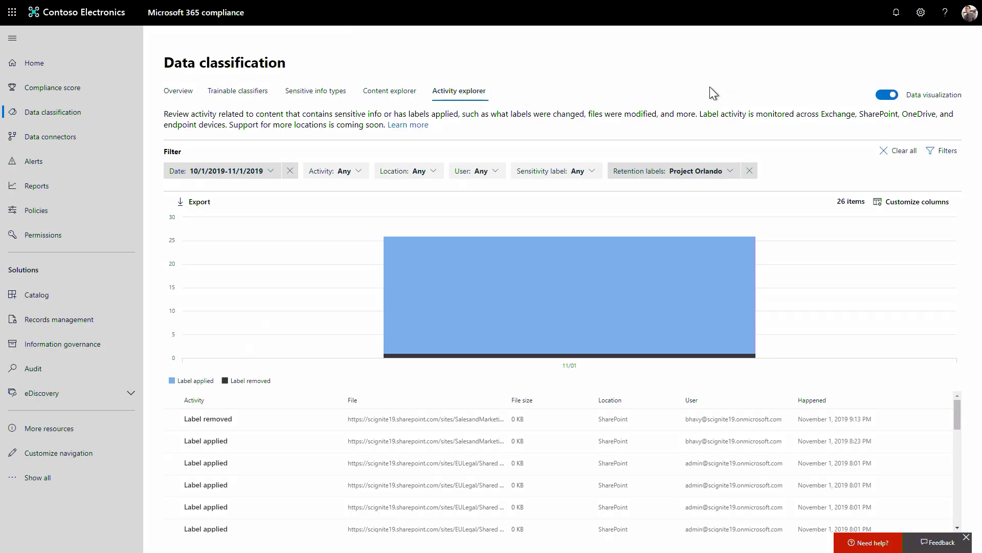